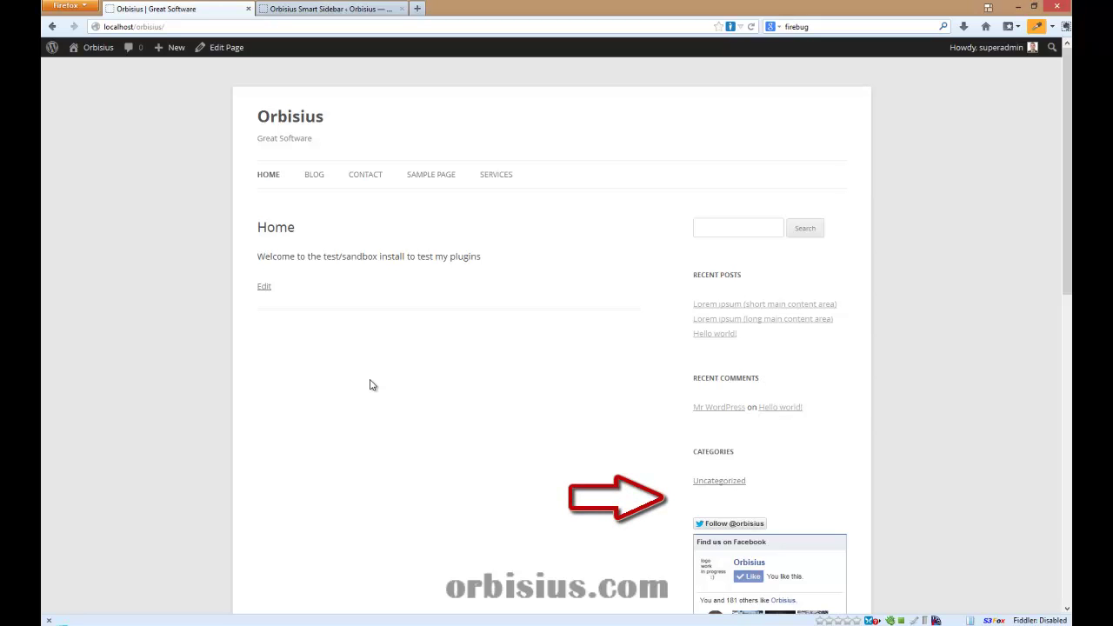
- In the Smart Sidebar settings, pick #secondary from the theme's suggested IDs as the sidebar selector
{"action": "scroll", "coordinate": [383, 400], "scroll_direction": "down", "scroll_amount": 10}
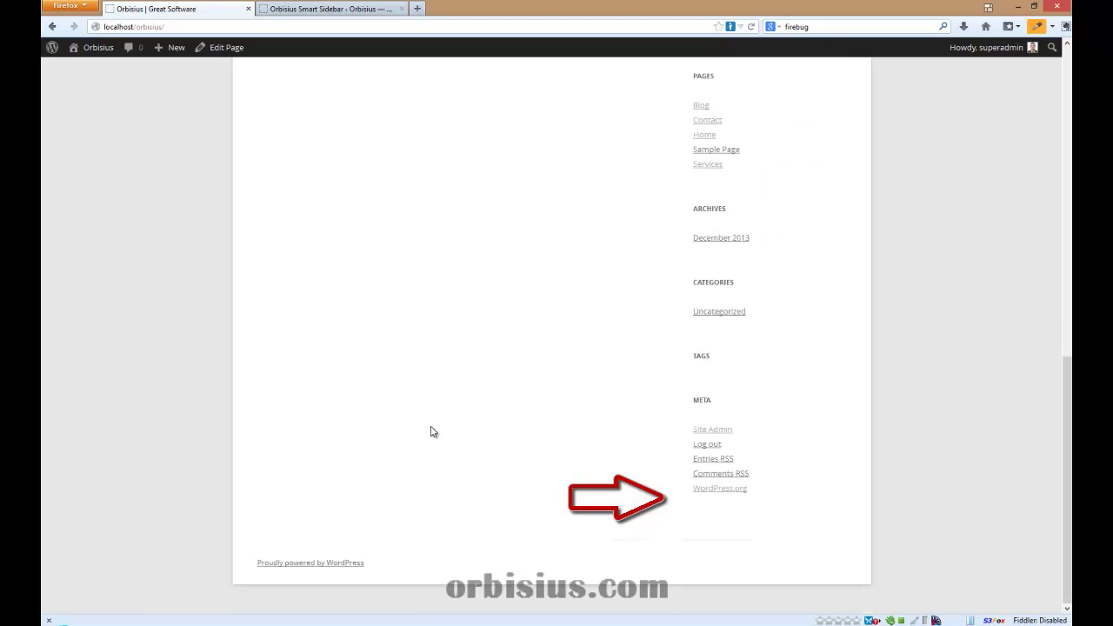
{"action": "scroll", "coordinate": [433, 433], "scroll_direction": "up", "scroll_amount": 10}
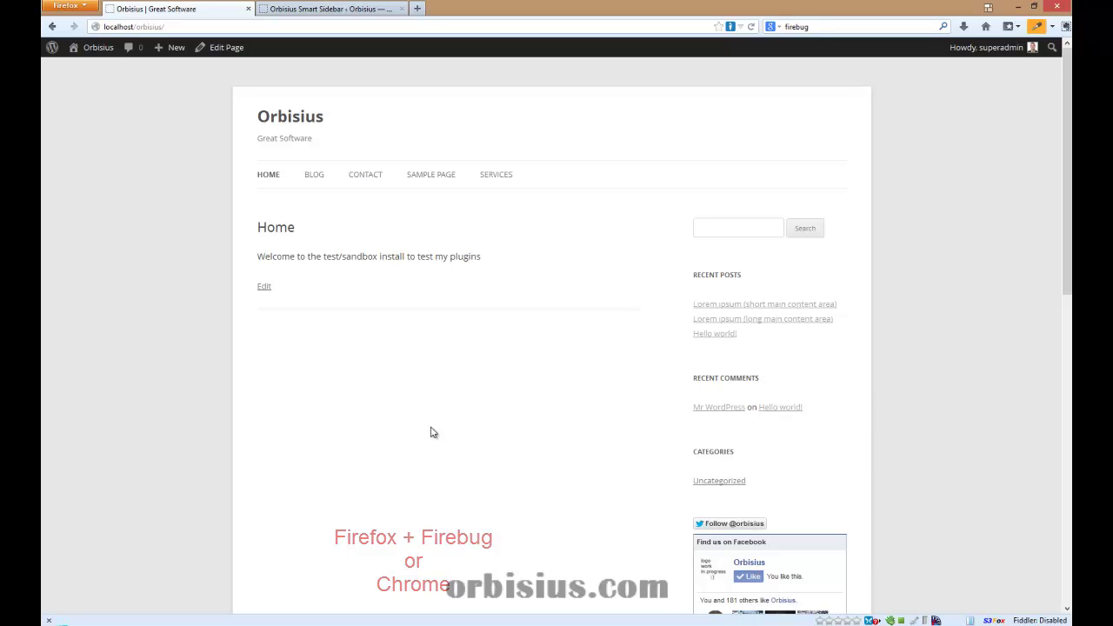
{"action": "left_click", "coordinate": [322, 11]}
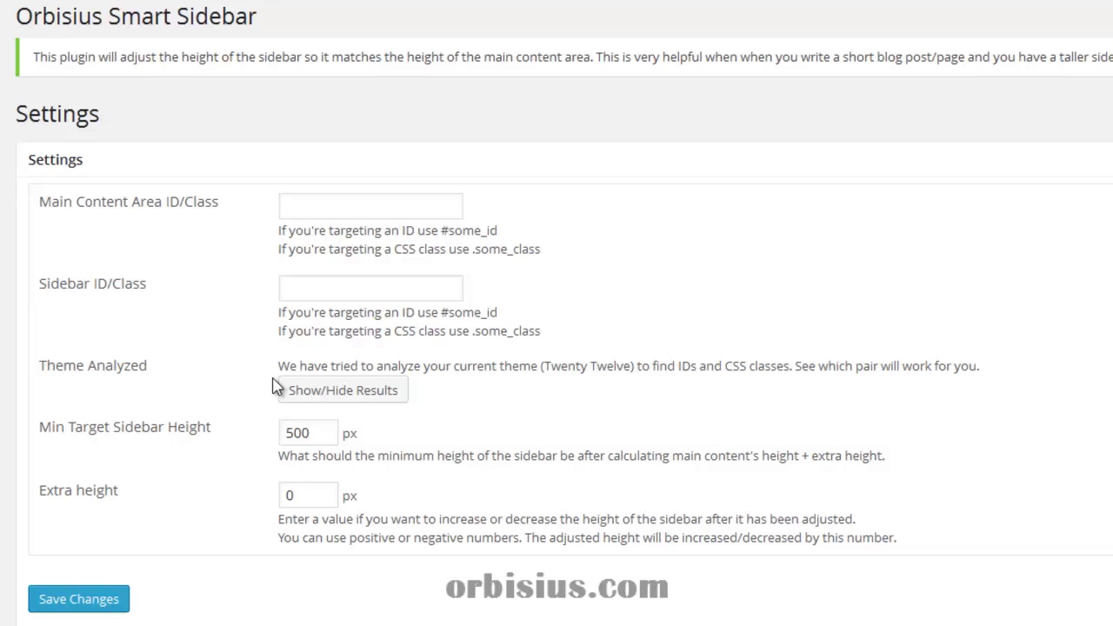
{"action": "left_click", "coordinate": [355, 402]}
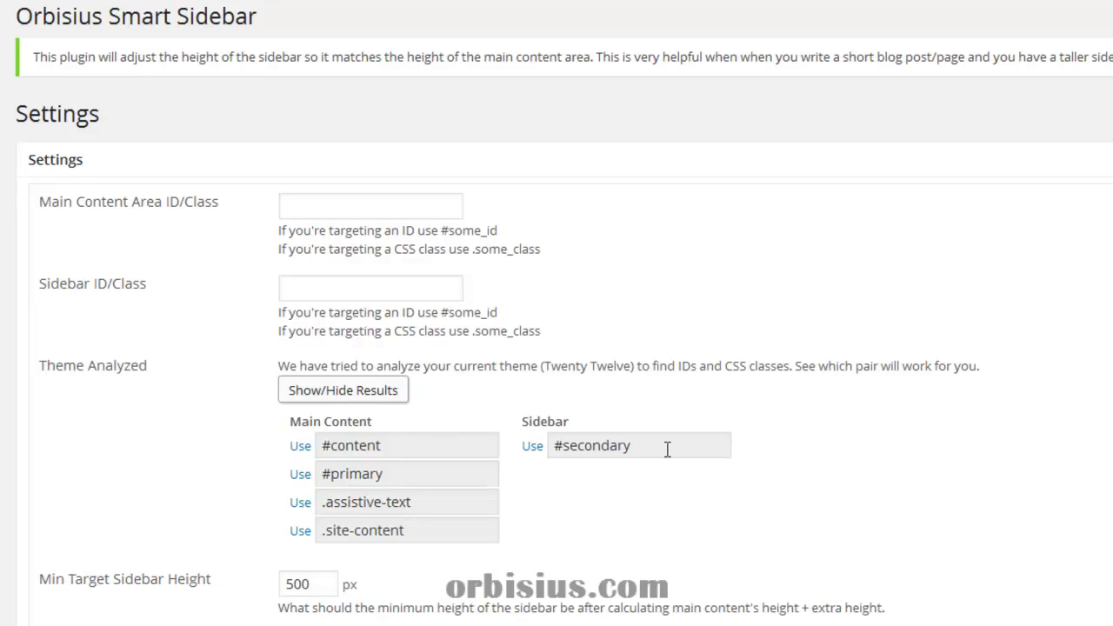
{"action": "left_click", "coordinate": [532, 447]}
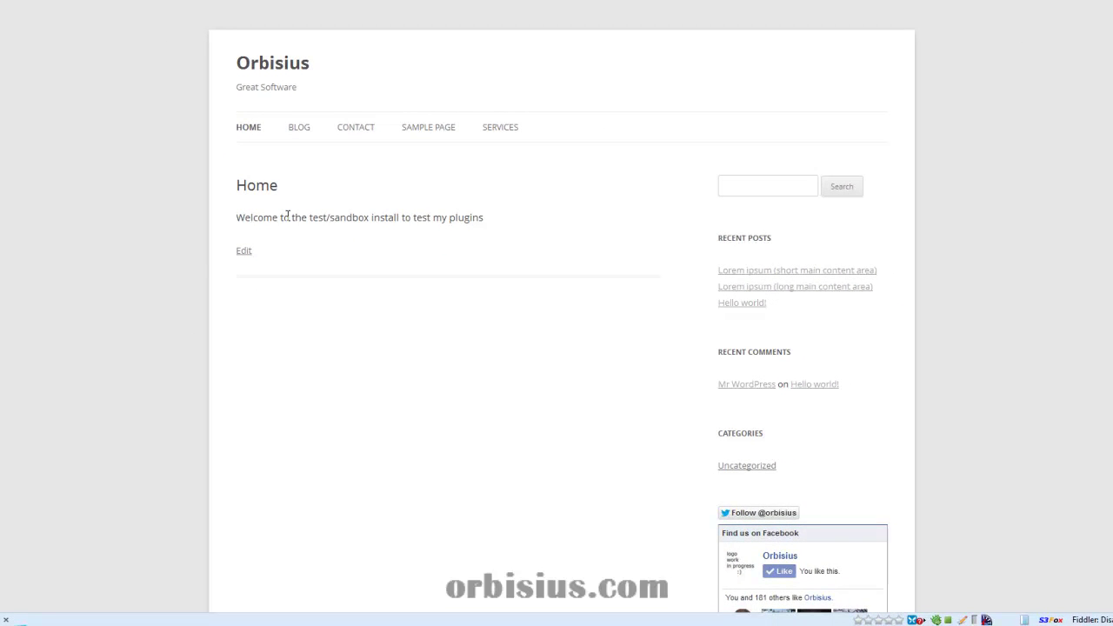
- Inspect the welcome post in Firebug and select its article element
{"action": "right_click", "coordinate": [287, 215]}
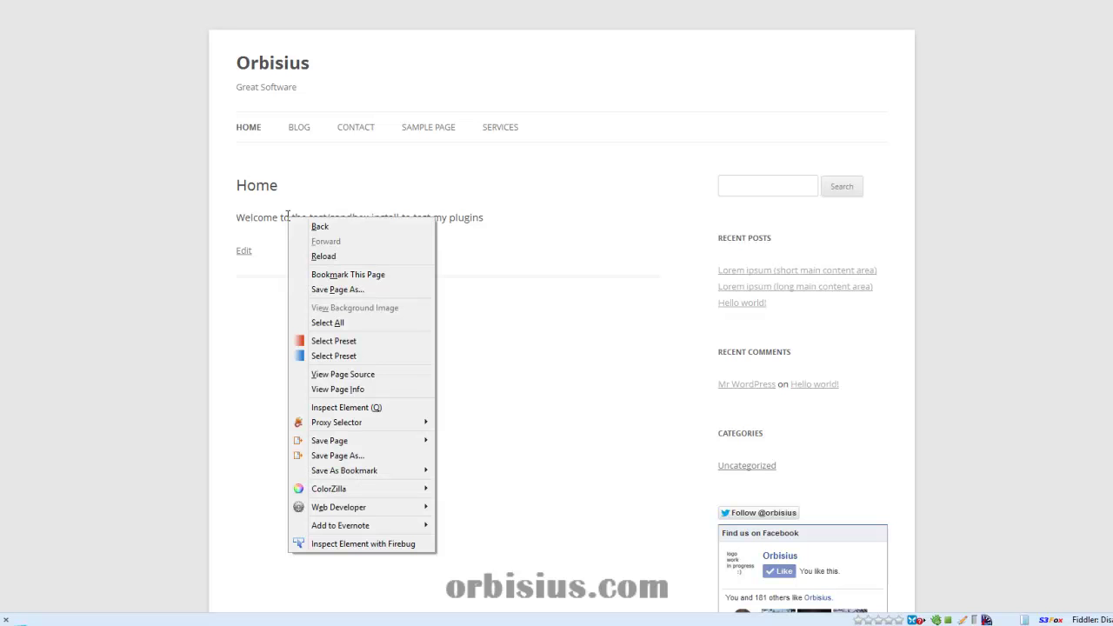
{"action": "left_click", "coordinate": [348, 545]}
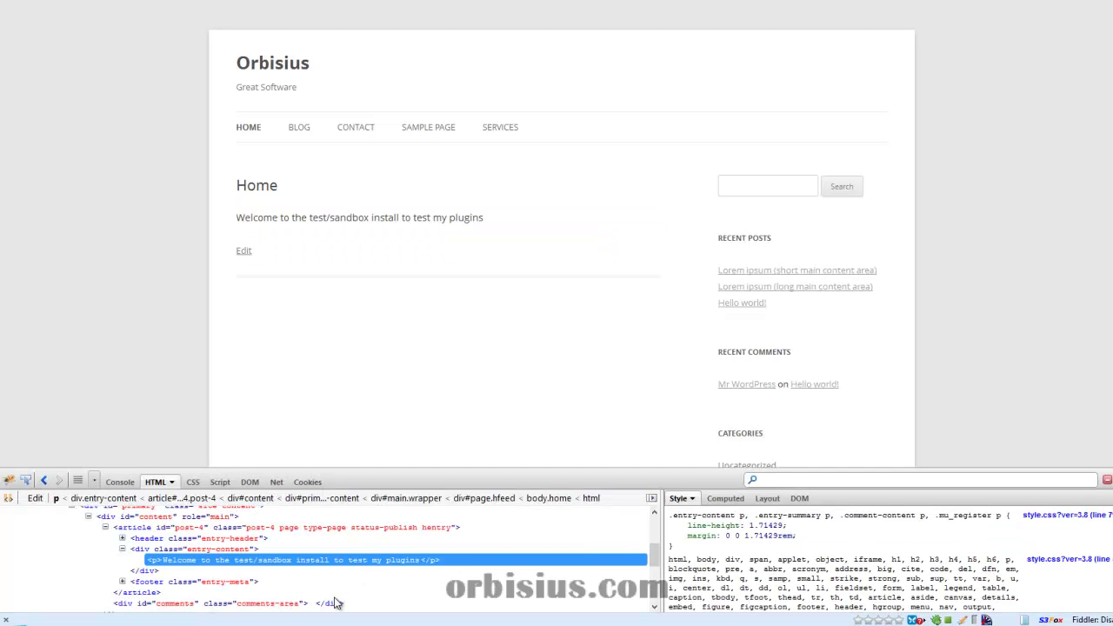
{"action": "left_click", "coordinate": [26, 482]}
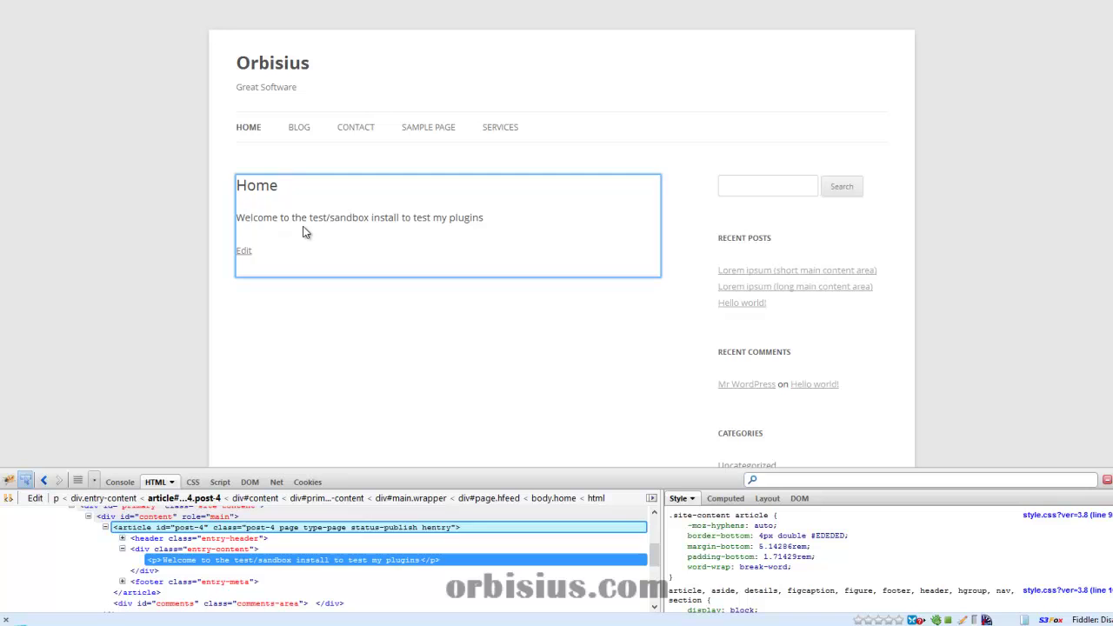
{"action": "left_click", "coordinate": [303, 232]}
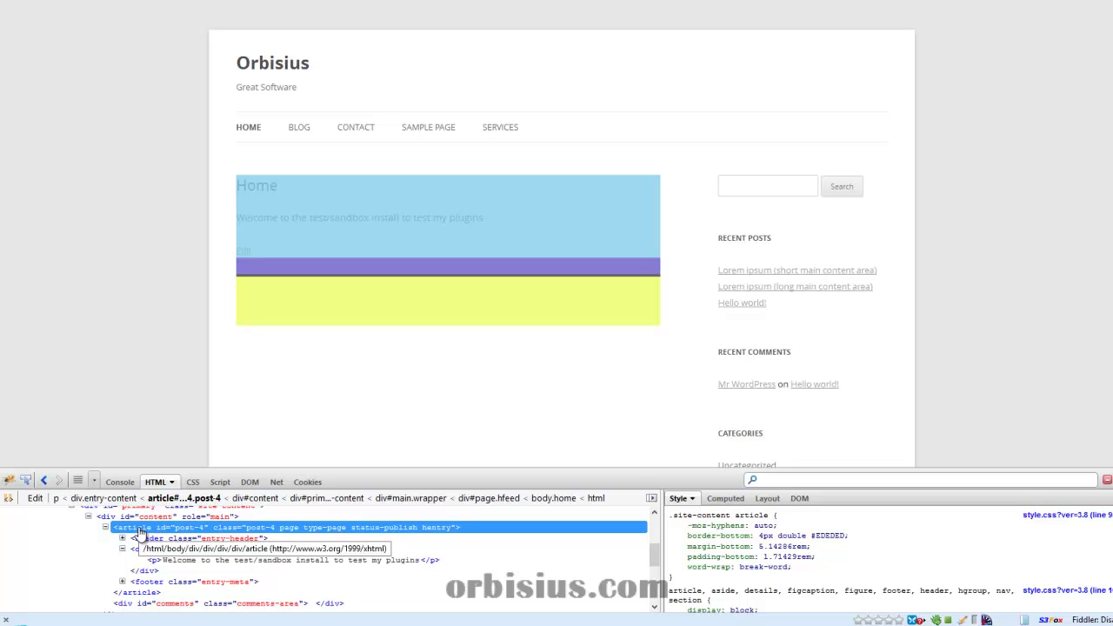
- Walk the Firebug breadcrumbs through div#content and div#main, settling on div#primary
{"action": "left_click", "coordinate": [254, 499]}
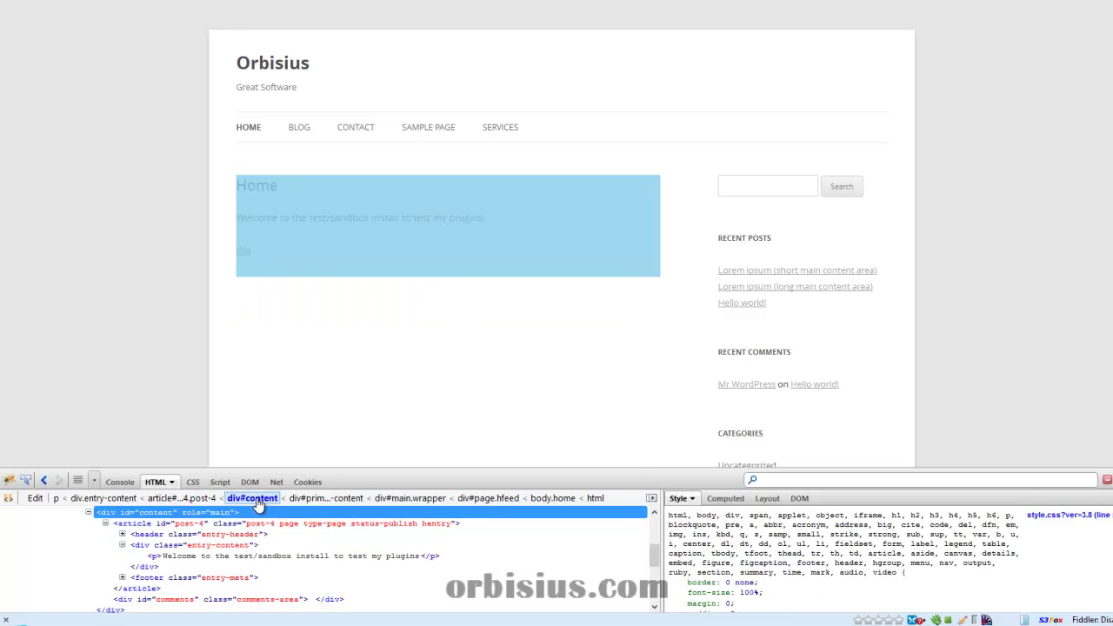
{"action": "left_click", "coordinate": [325, 500]}
{"action": "scroll", "coordinate": [261, 546], "scroll_direction": "up", "scroll_amount": 1}
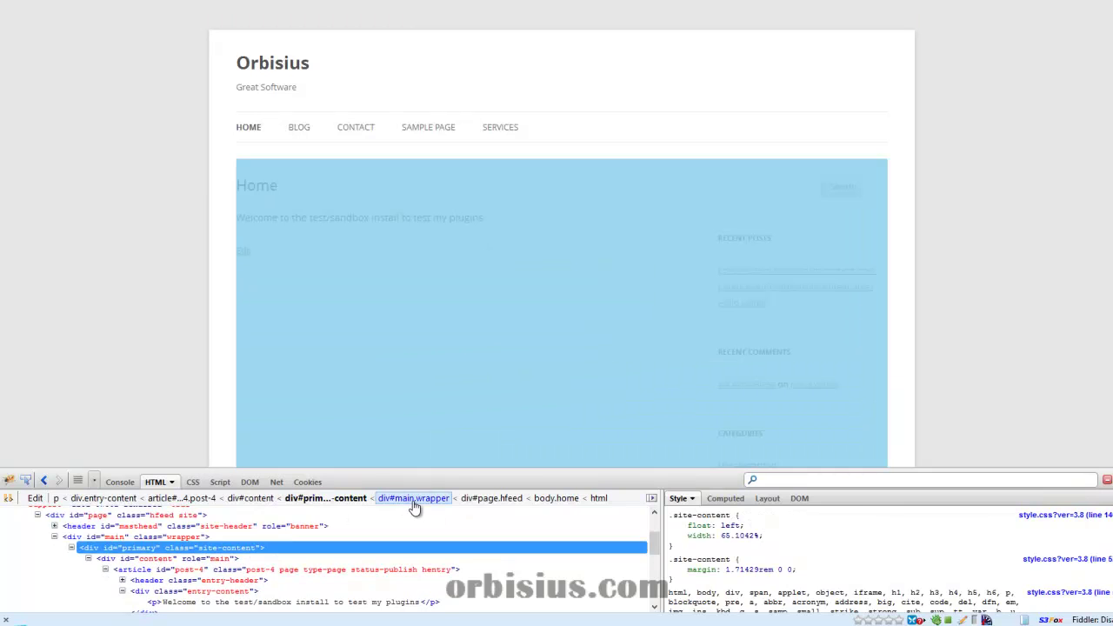
{"action": "left_click", "coordinate": [409, 499]}
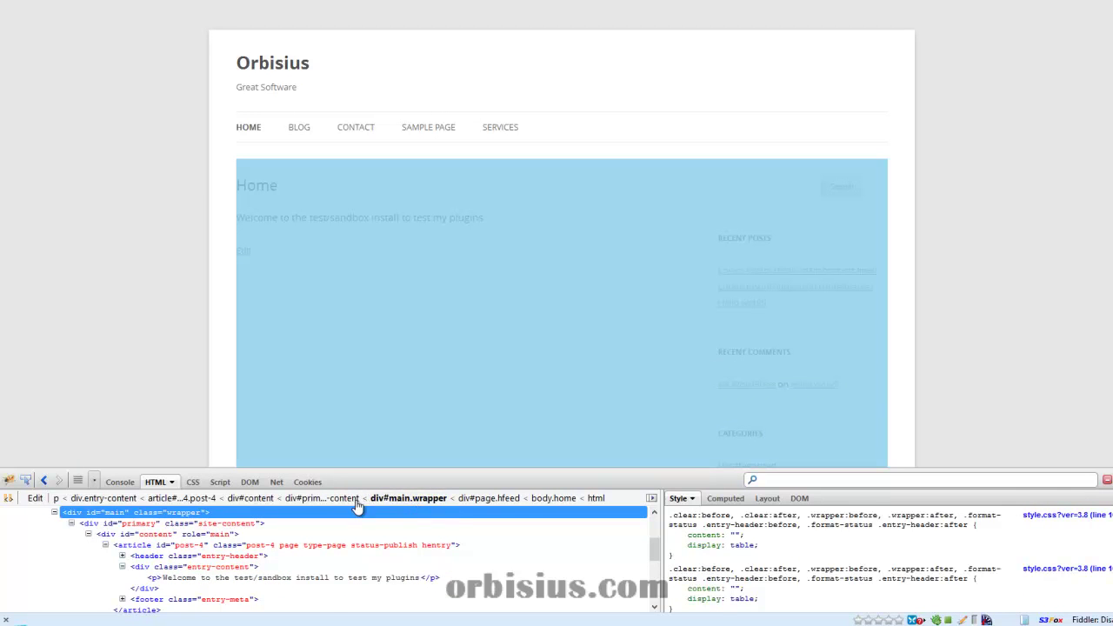
{"action": "left_click", "coordinate": [324, 500]}
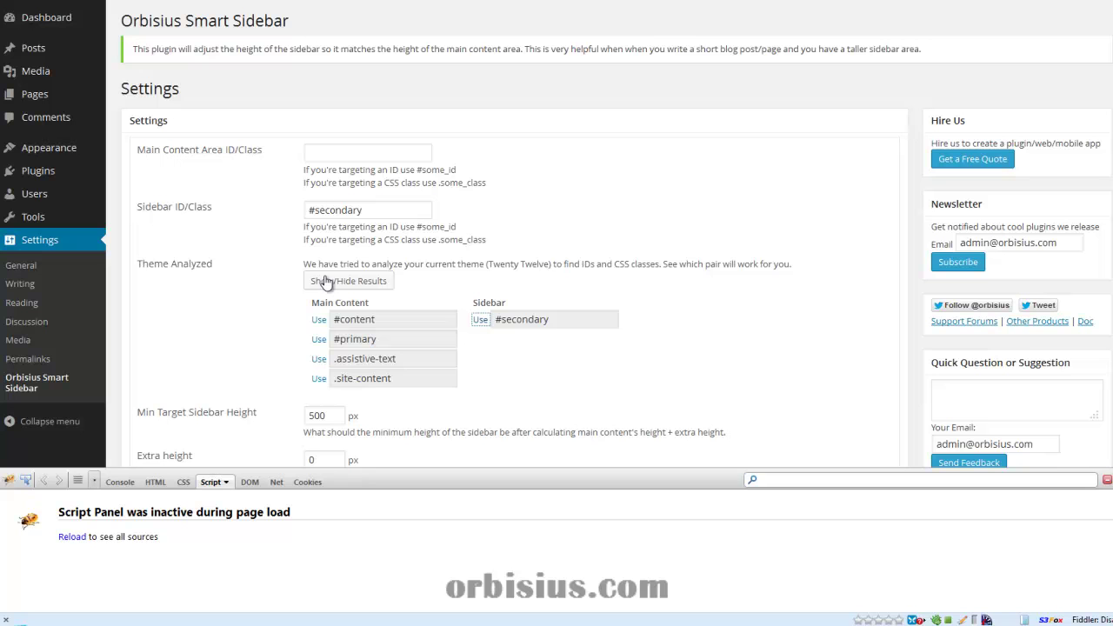
- Save Smart Sidebar with #primary as main content, then close Firebug and return to the home page
{"action": "left_click", "coordinate": [319, 340]}
{"action": "scroll", "coordinate": [222, 374], "scroll_direction": "down", "scroll_amount": 5}
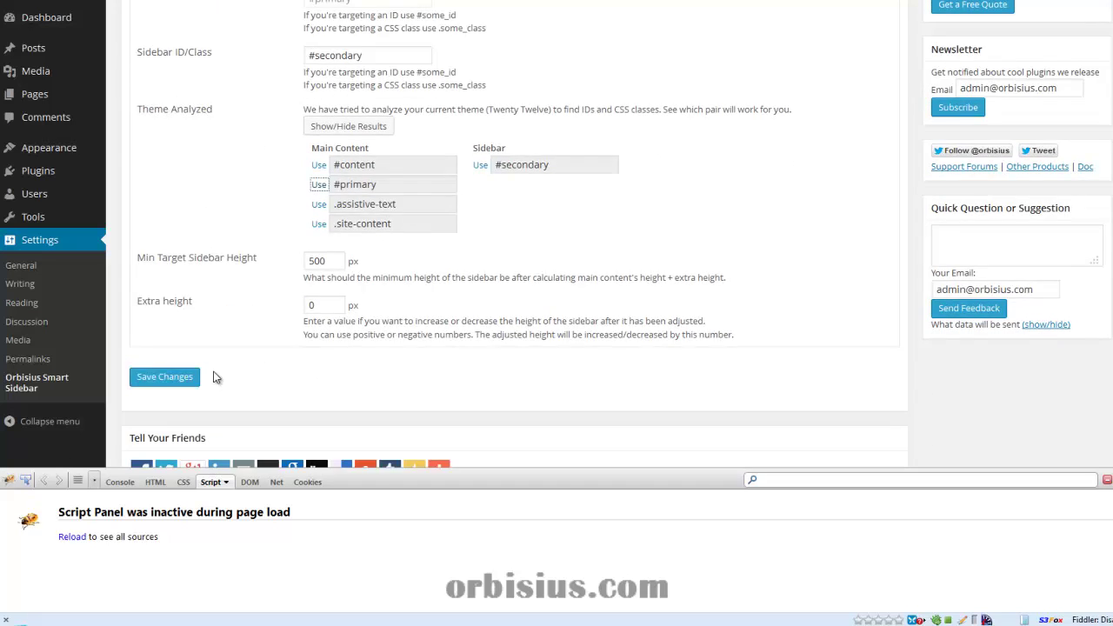
{"action": "left_click", "coordinate": [177, 276]}
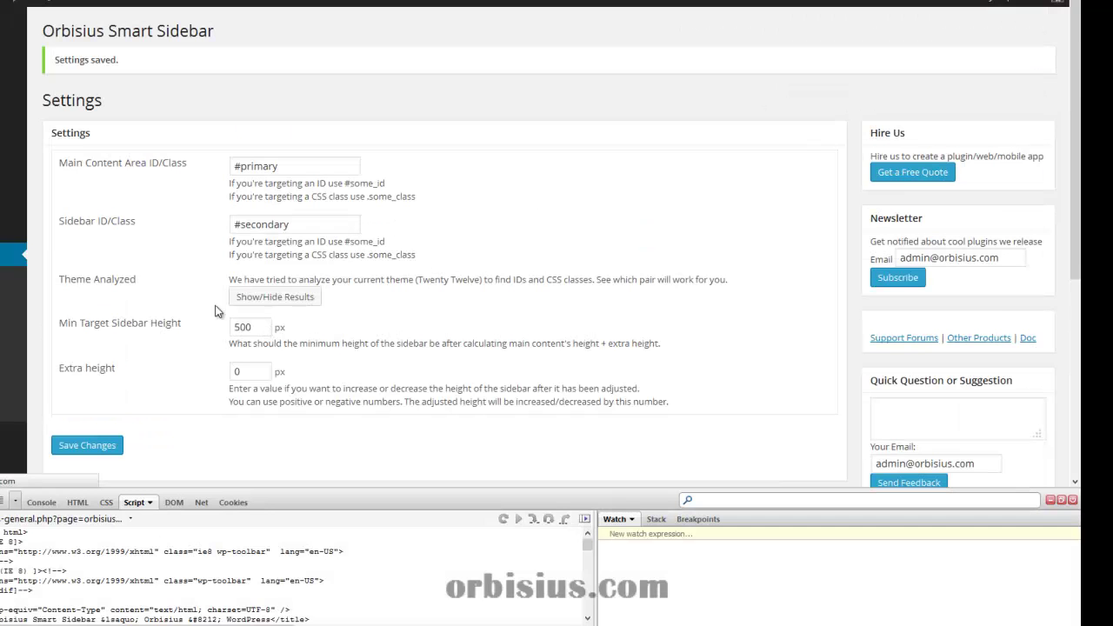
{"action": "left_click", "coordinate": [1073, 501]}
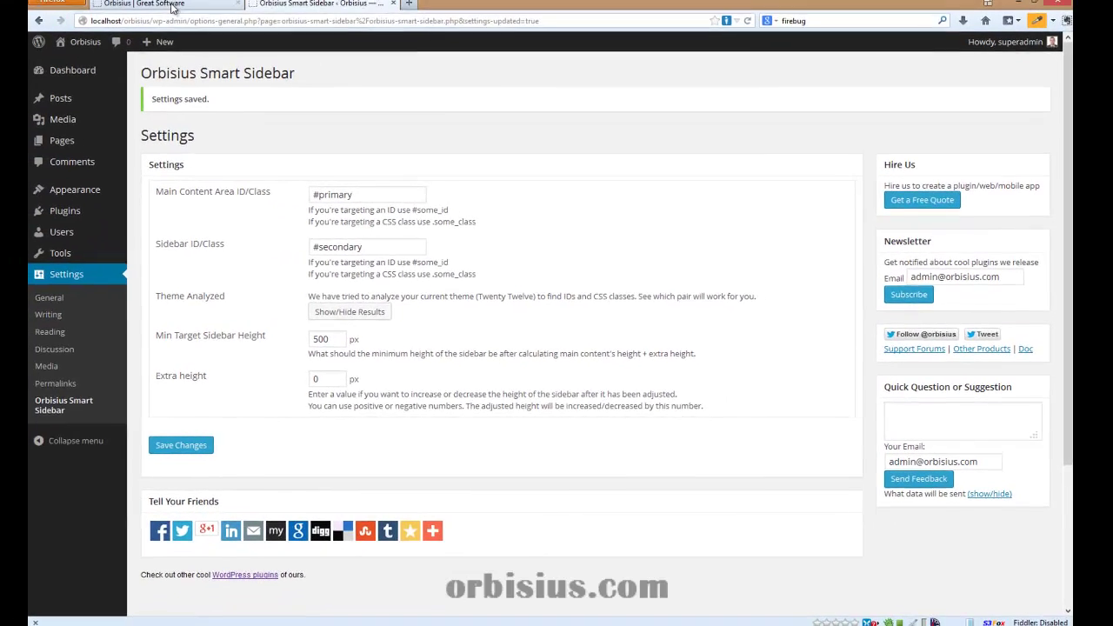
{"action": "left_click", "coordinate": [184, 10]}
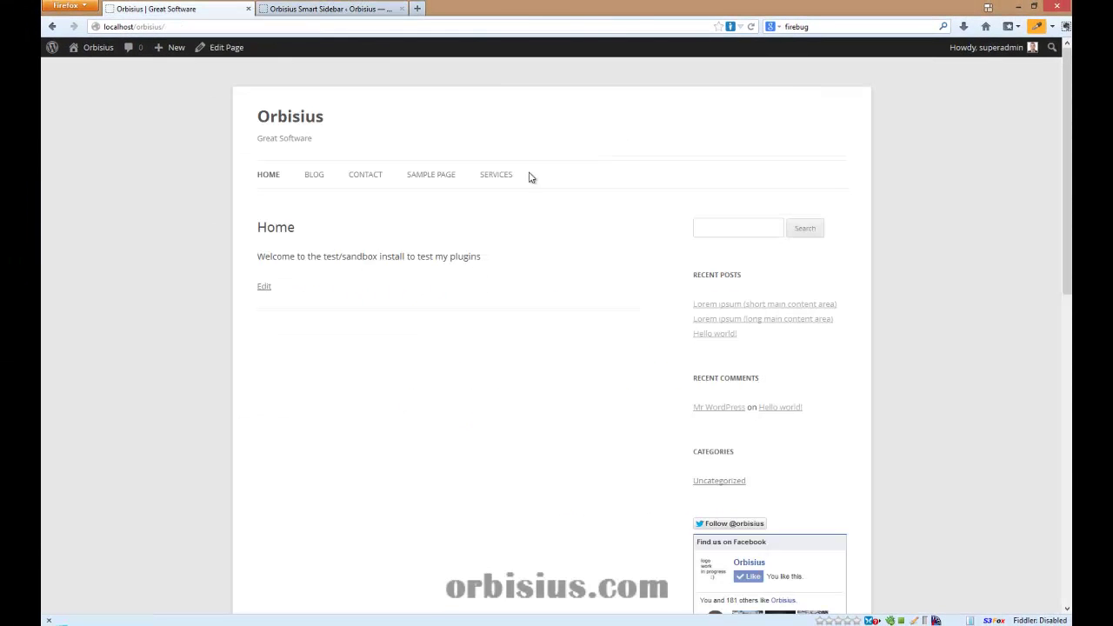
- Reload the home page, test the sidebar's new scrollbar, and open the Contact page
{"action": "left_click", "coordinate": [751, 26]}
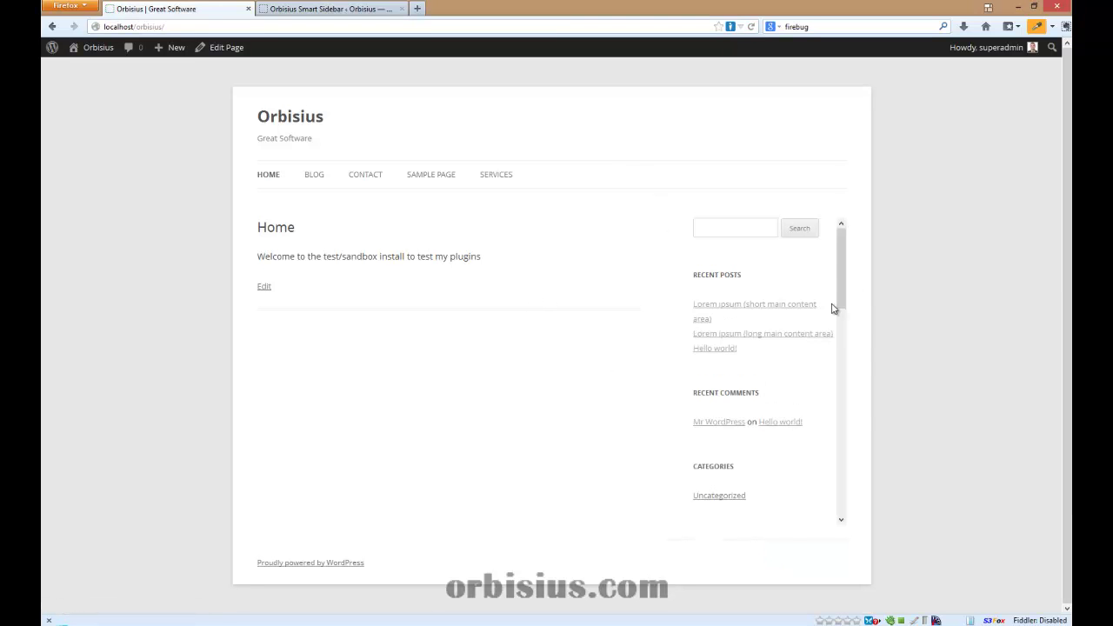
{"action": "left_click_drag", "start_coordinate": [840, 249], "coordinate": [832, 484]}
{"action": "left_click_drag", "start_coordinate": [844, 444], "coordinate": [840, 248]}
{"action": "left_click_drag", "start_coordinate": [841, 272], "coordinate": [833, 230]}
{"action": "left_click", "coordinate": [355, 181]}
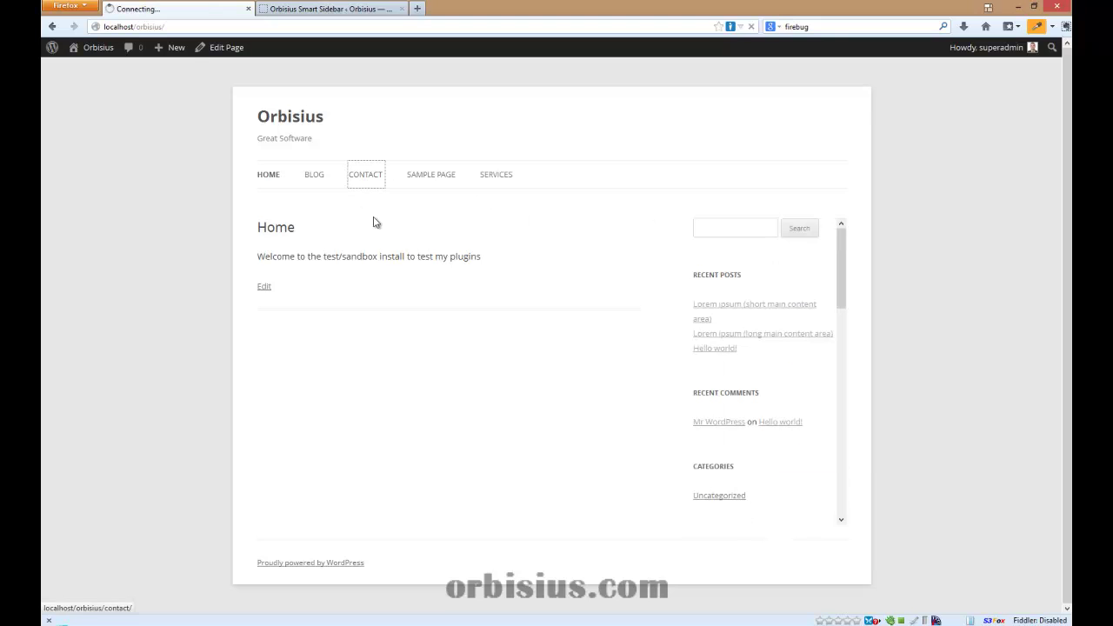
{"action": "mouse_move", "coordinate": [840, 261]}
{"action": "left_mouse_down"}
{"action": "mouse_move", "coordinate": [840, 463]}
{"action": "mouse_move", "coordinate": [855, 385]}
{"action": "mouse_move", "coordinate": [837, 239]}
{"action": "left_mouse_up"}
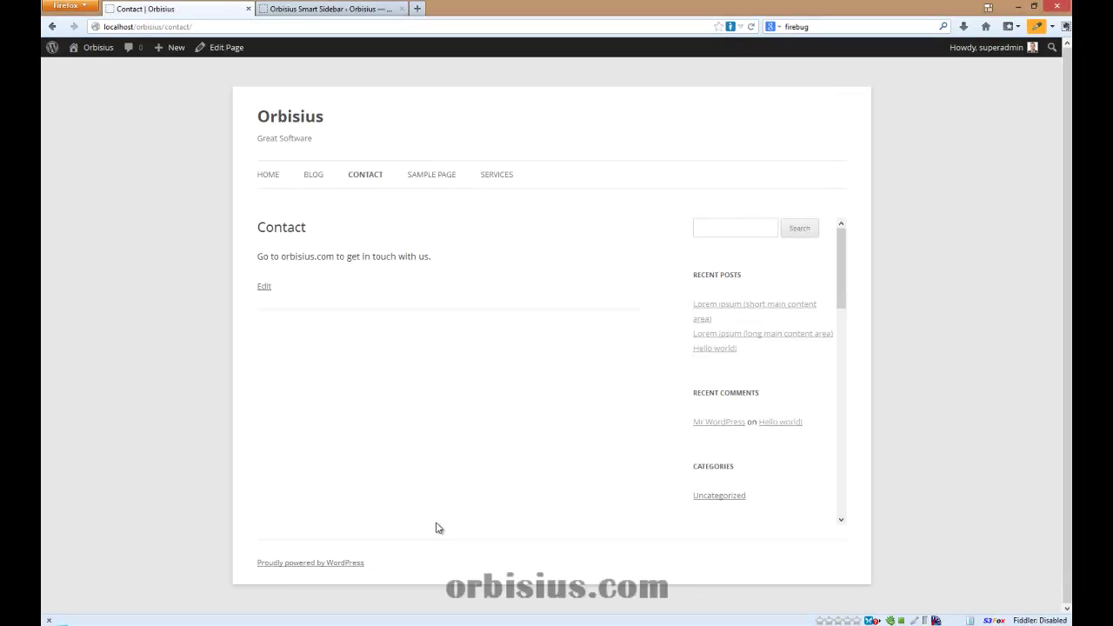
- Inspect the Contact page sidebar in Firebug, selecting div#secondary to see its inline 500px height
{"action": "right_click", "coordinate": [713, 292]}
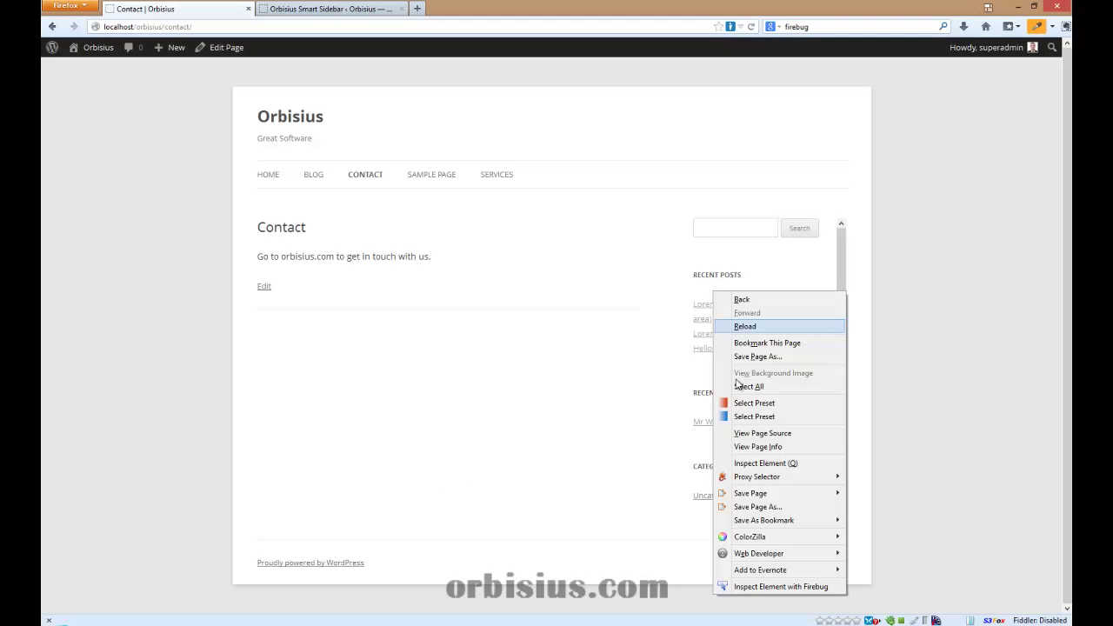
{"action": "left_click", "coordinate": [782, 587]}
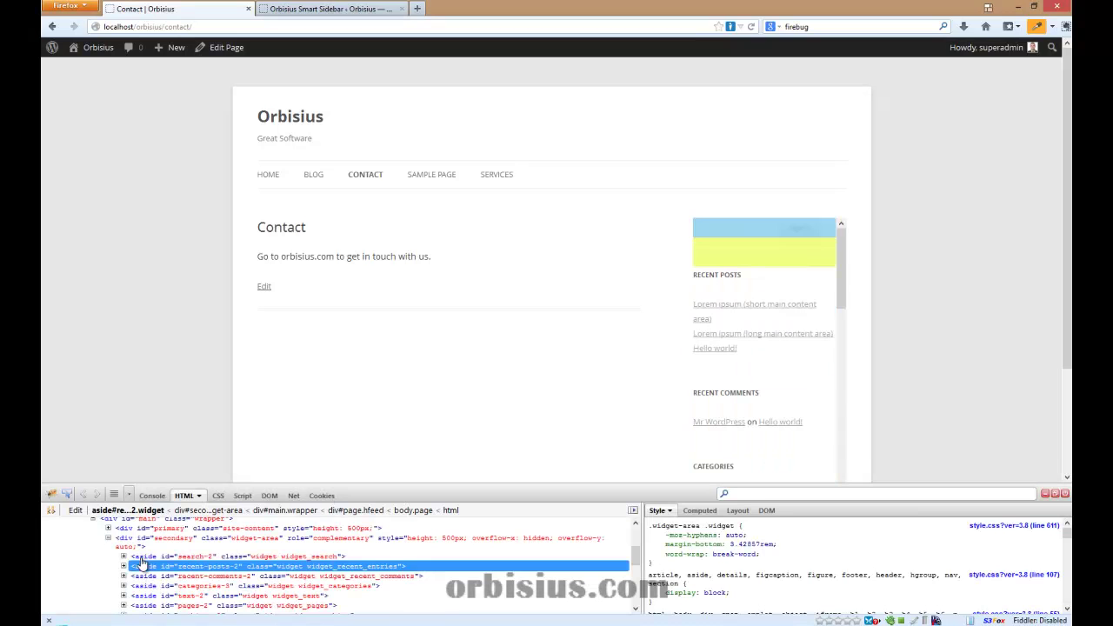
{"action": "left_click", "coordinate": [140, 558]}
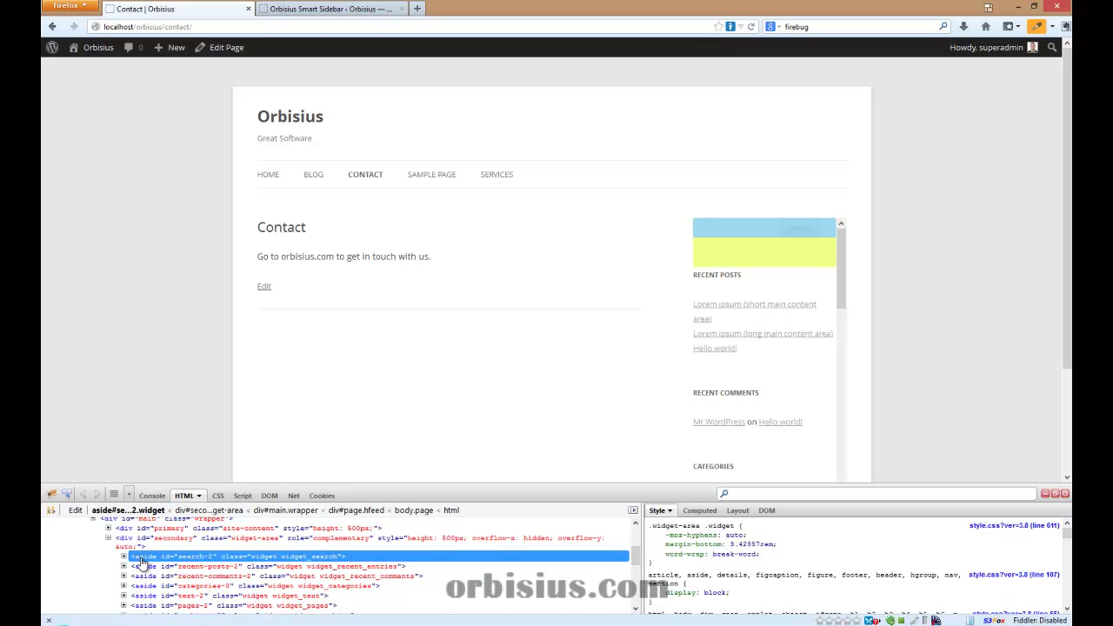
{"action": "left_click", "coordinate": [233, 512]}
{"action": "left_click", "coordinate": [271, 511]}
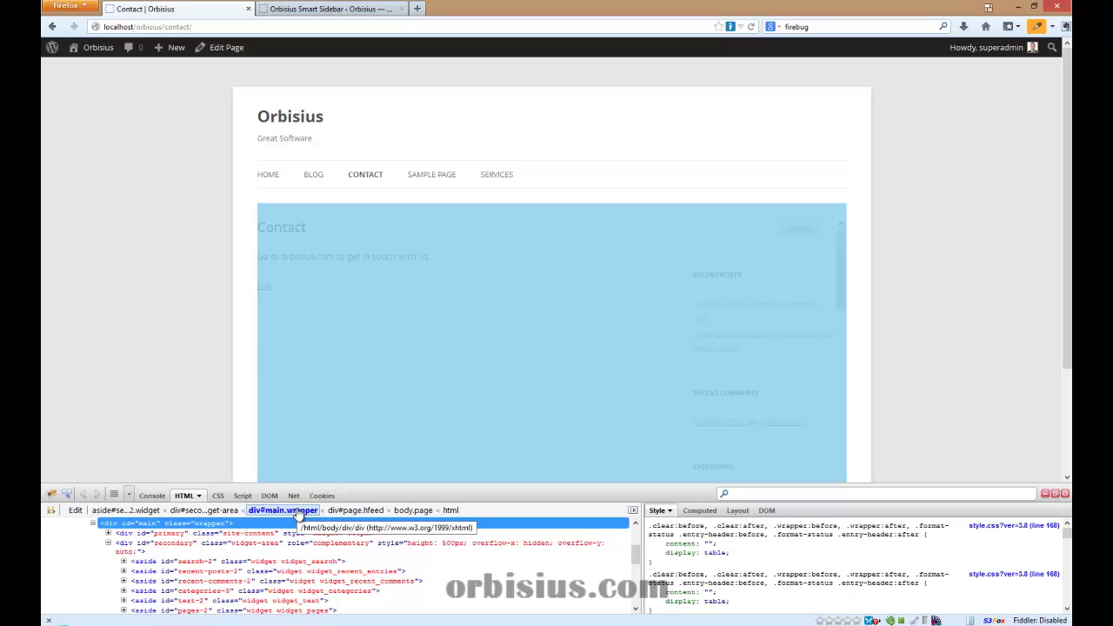
{"action": "left_click", "coordinate": [127, 548]}
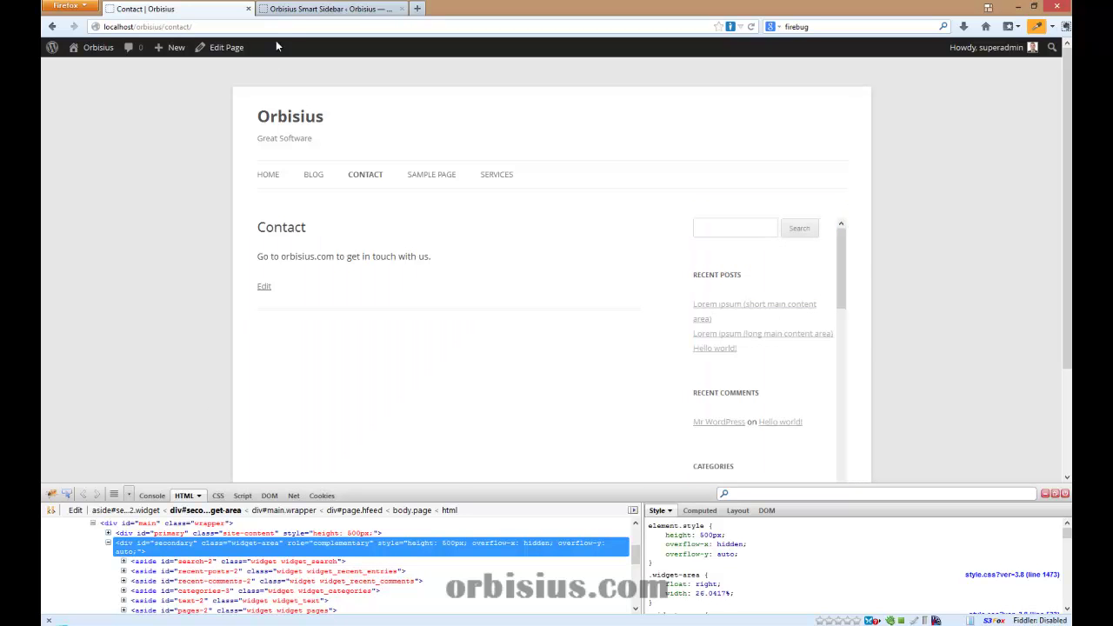
- Show the theme analysis results in Smart Sidebar settings and select the #secondary sidebar ID text
{"action": "left_click", "coordinate": [300, 13]}
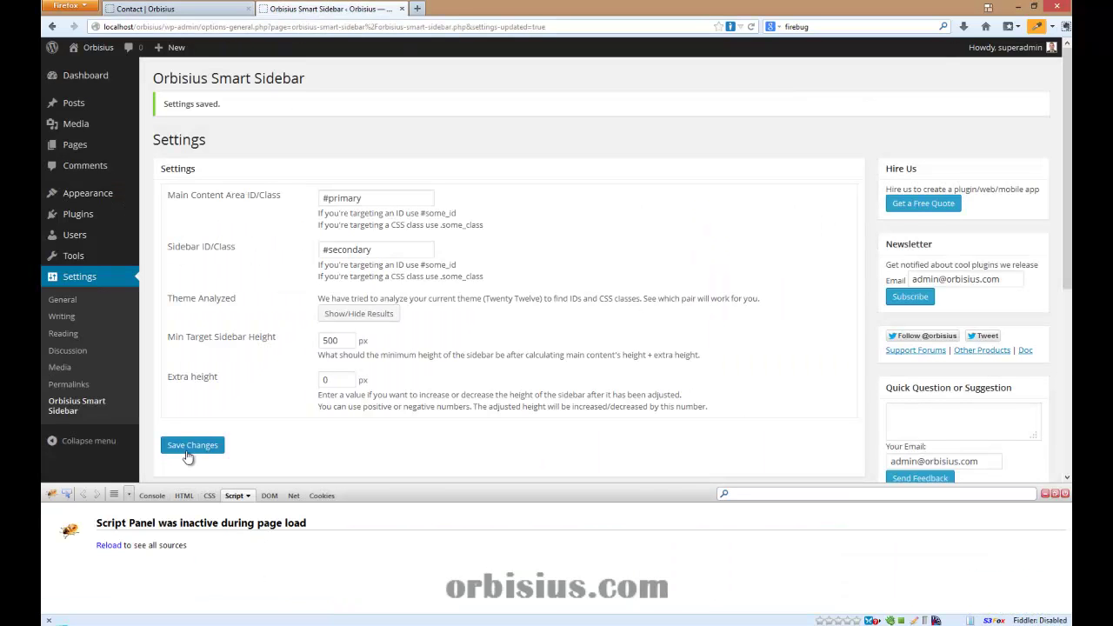
{"action": "left_click", "coordinate": [340, 320]}
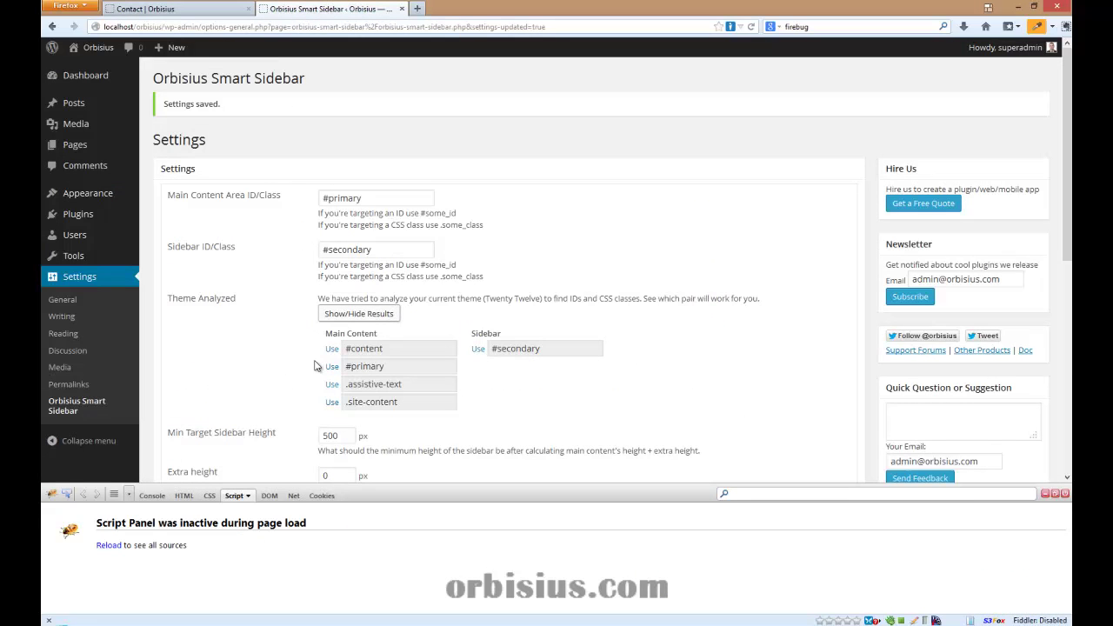
{"action": "left_click_drag", "start_coordinate": [567, 351], "coordinate": [493, 343]}
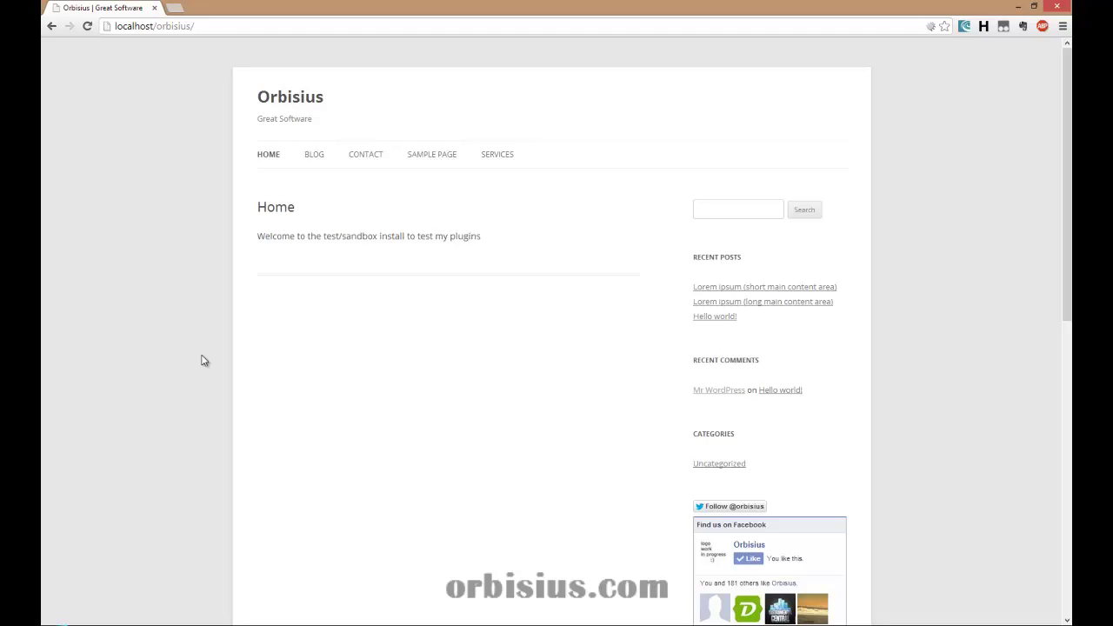
- Inspect the home page in Chrome DevTools and expand div#primary and div#content
{"action": "right_click", "coordinate": [278, 283]}
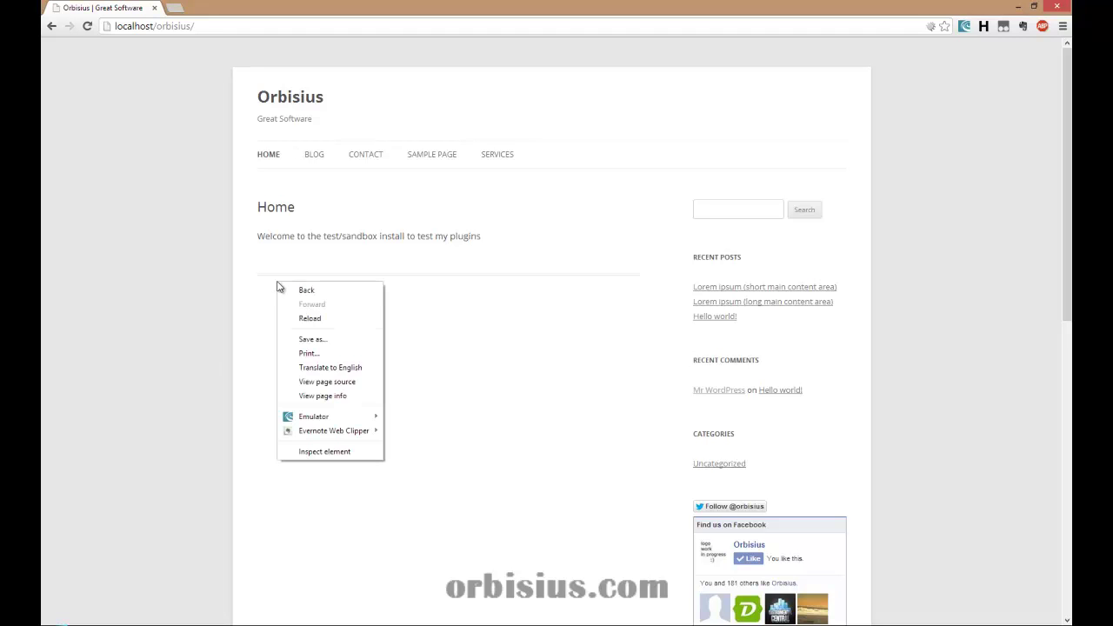
{"action": "left_click", "coordinate": [329, 451]}
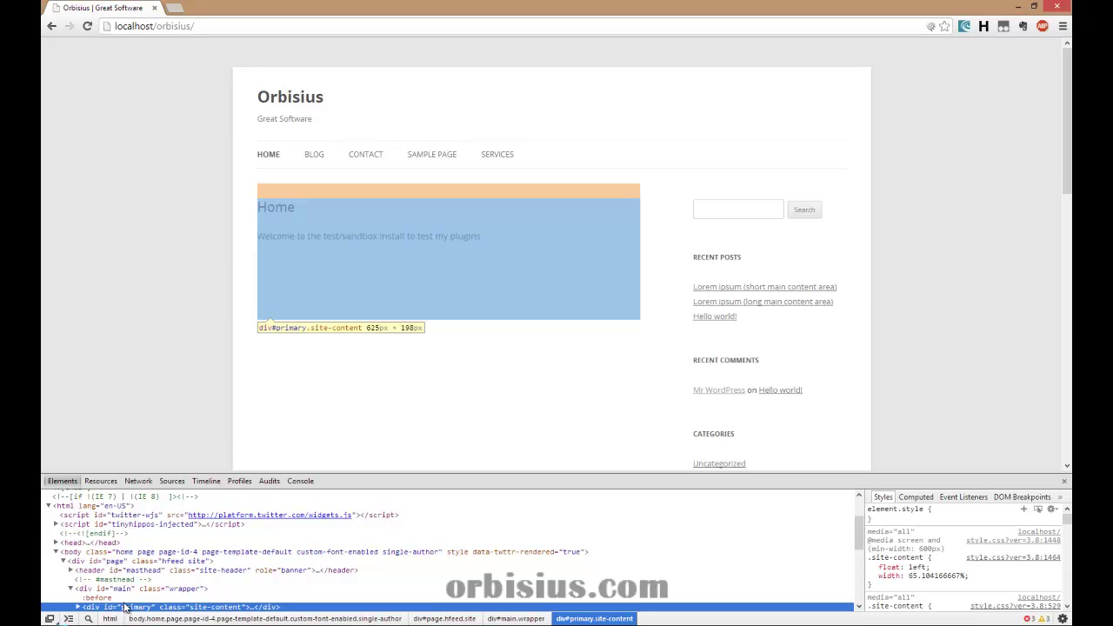
{"action": "scroll", "coordinate": [124, 600], "scroll_direction": "down", "scroll_amount": 3}
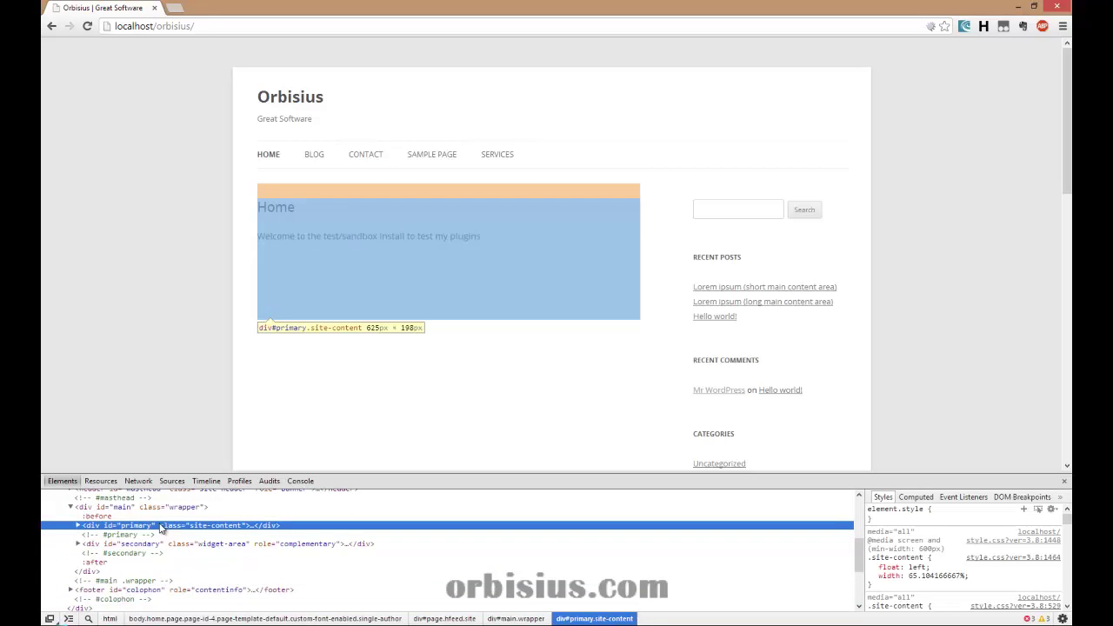
{"action": "left_click", "coordinate": [78, 526]}
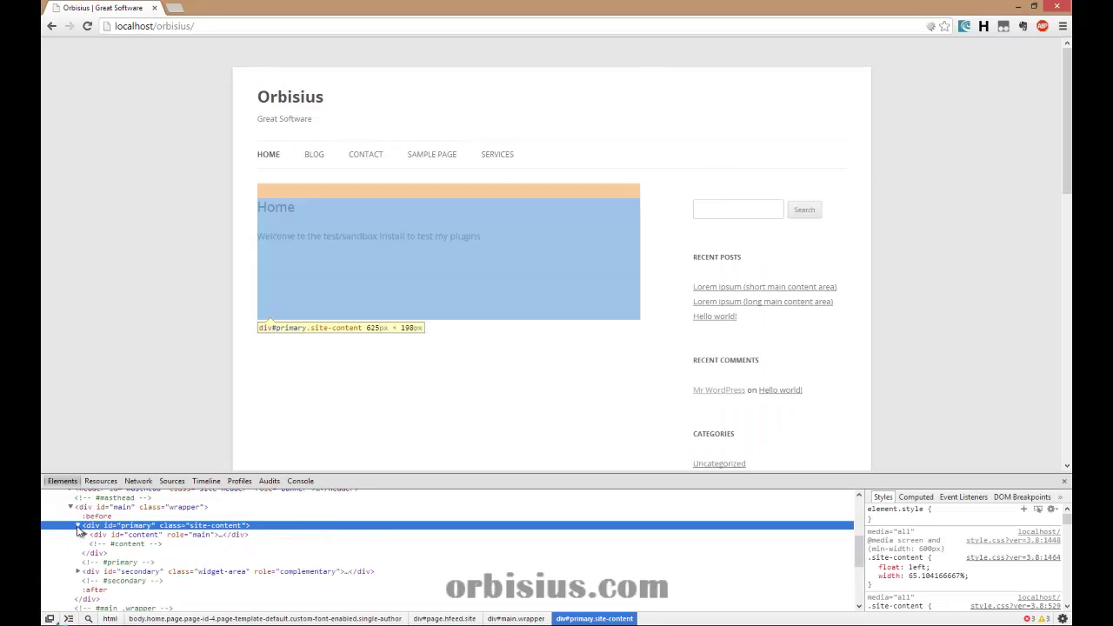
{"action": "left_click", "coordinate": [86, 535]}
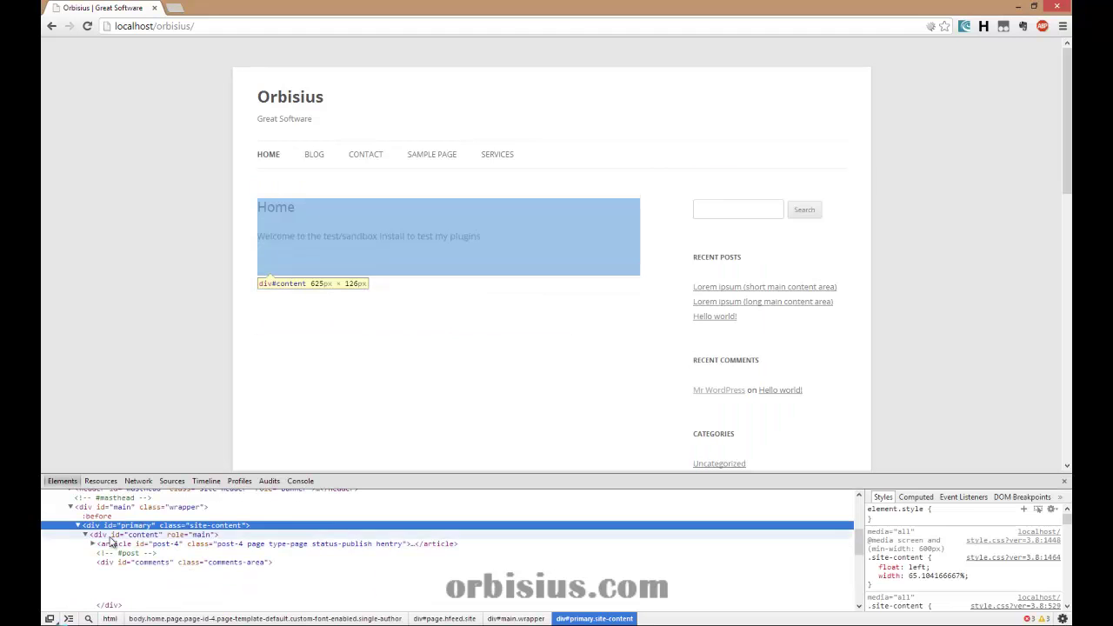
- Step through div#content, the post article, div#comments and div#primary in the Elements panel
{"action": "left_click", "coordinate": [109, 535]}
{"action": "left_click", "coordinate": [116, 544]}
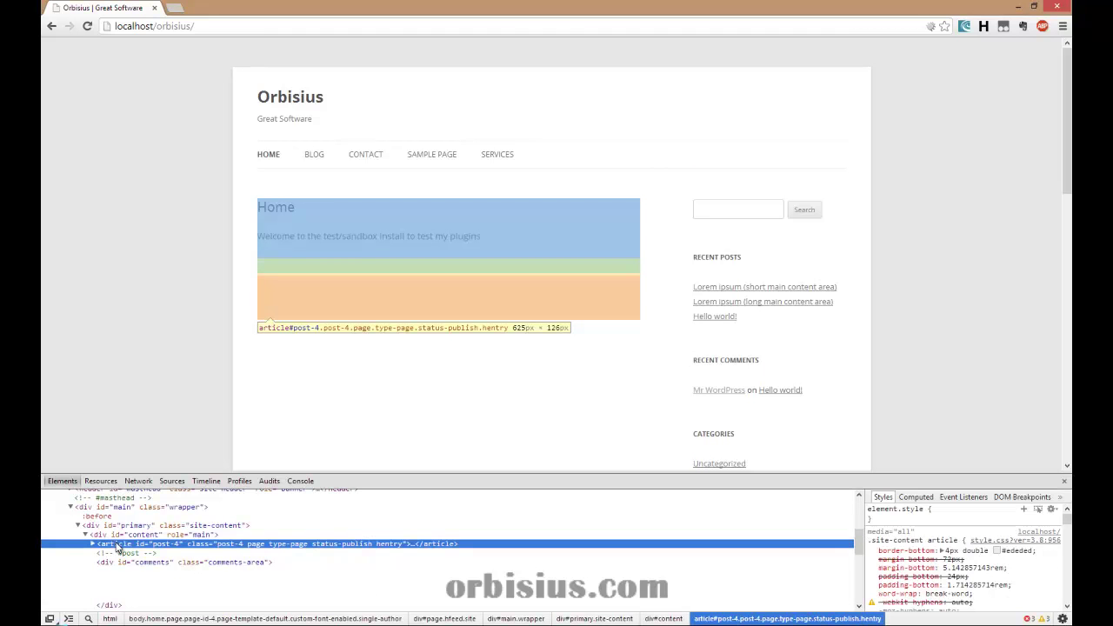
{"action": "left_click", "coordinate": [108, 562]}
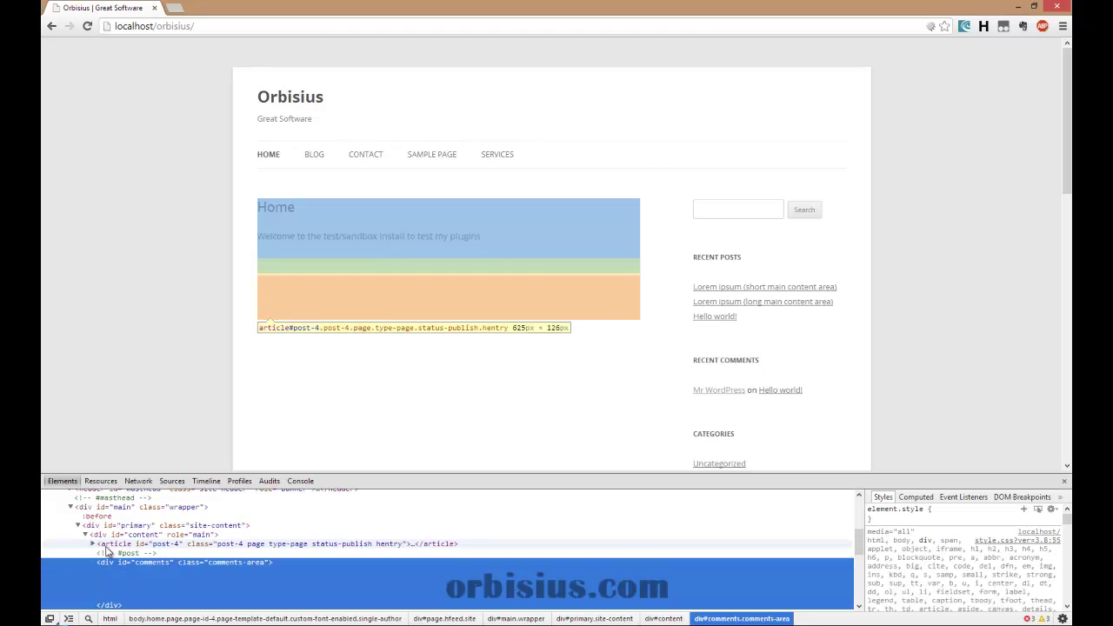
{"action": "left_click", "coordinate": [109, 544]}
{"action": "left_click", "coordinate": [102, 535]}
{"action": "left_click", "coordinate": [94, 526]}
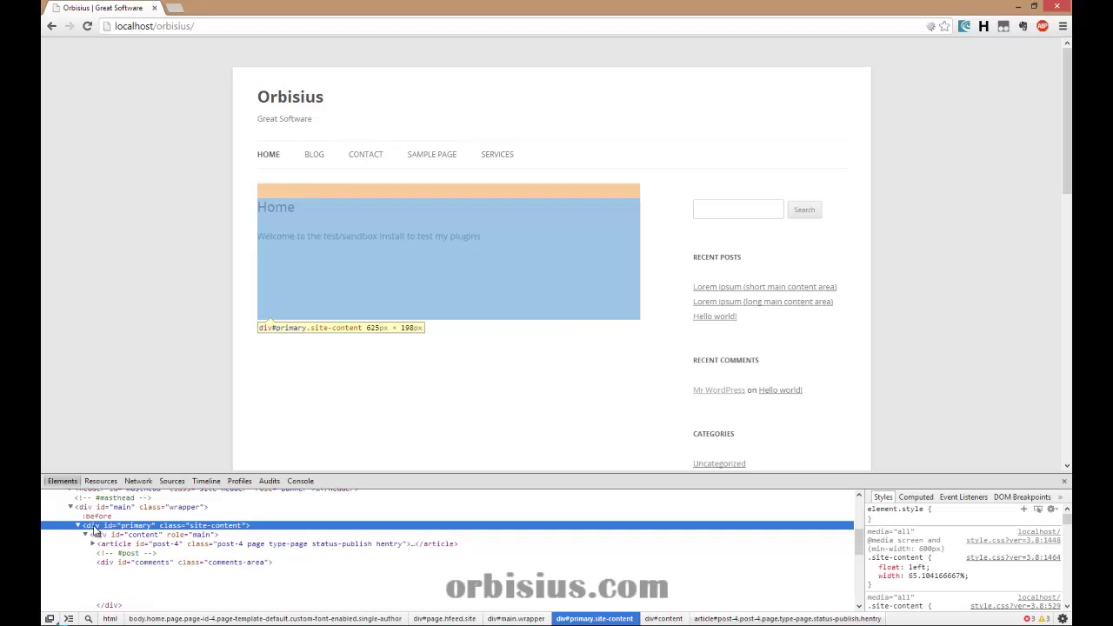
{"action": "left_click", "coordinate": [101, 535]}
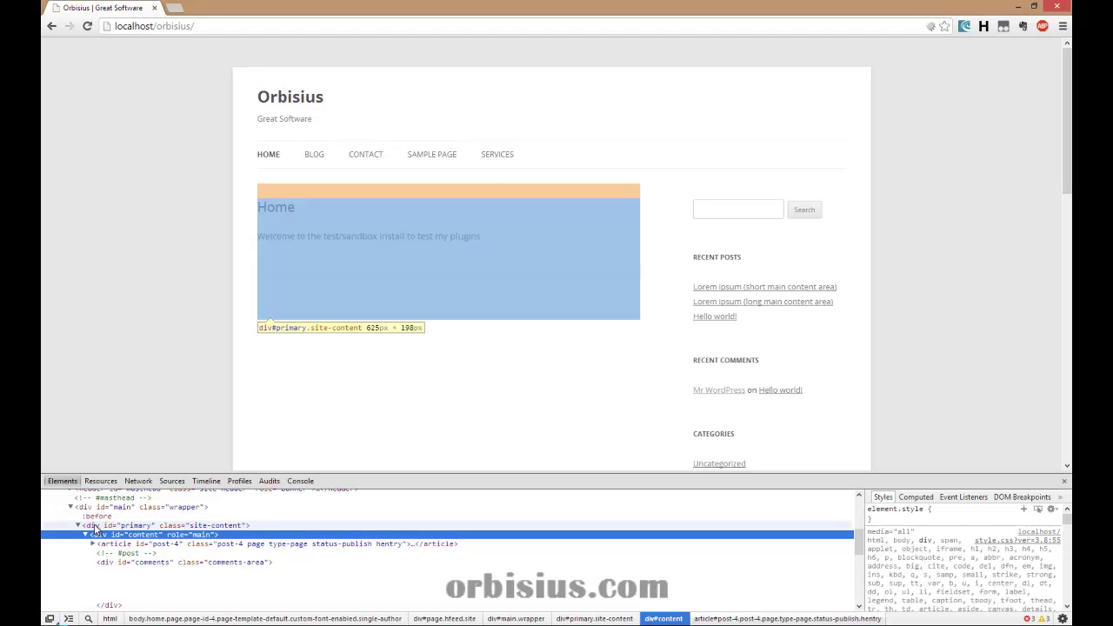
{"action": "left_click", "coordinate": [96, 528]}
{"action": "left_click", "coordinate": [106, 533]}
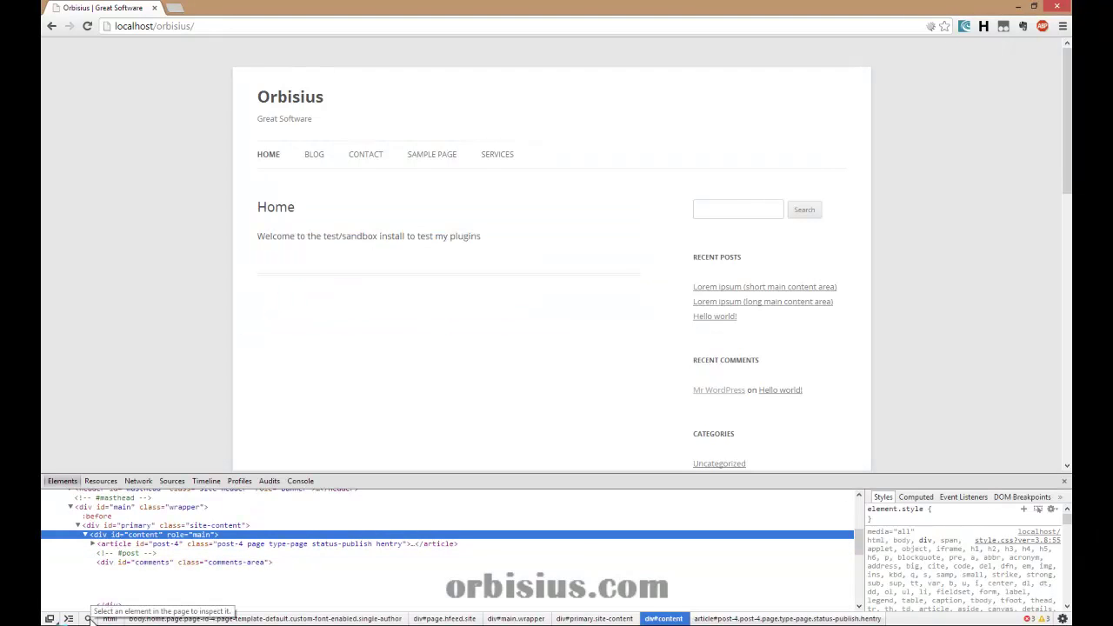
- Pick the div#secondary sidebar on the page, revealing its 250px by 1584px size
{"action": "left_click", "coordinate": [87, 619]}
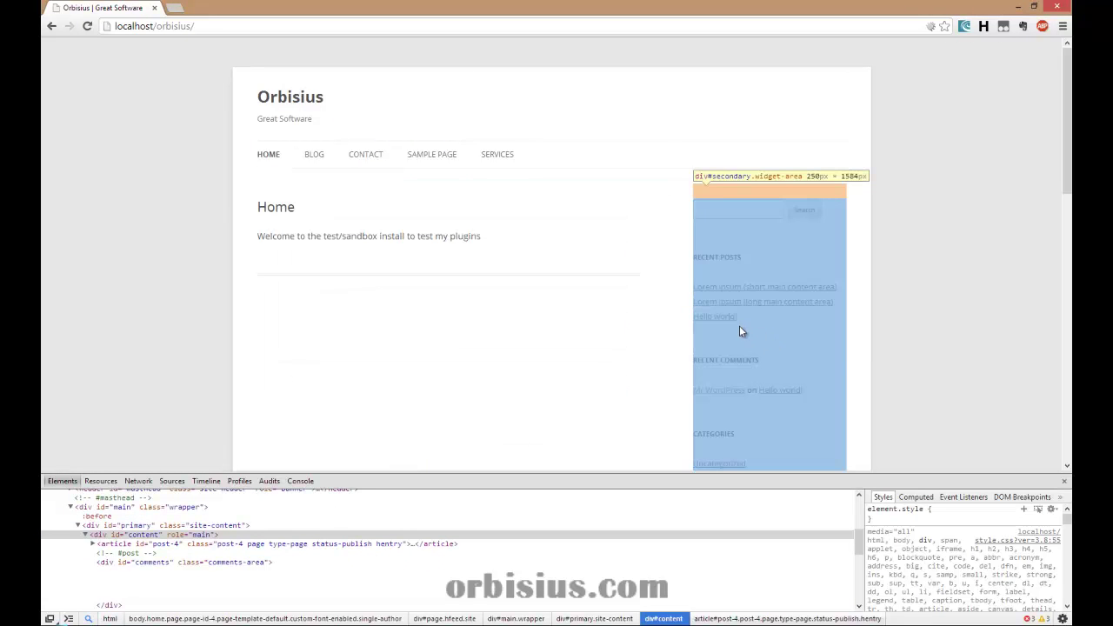
{"action": "left_click", "coordinate": [832, 343]}
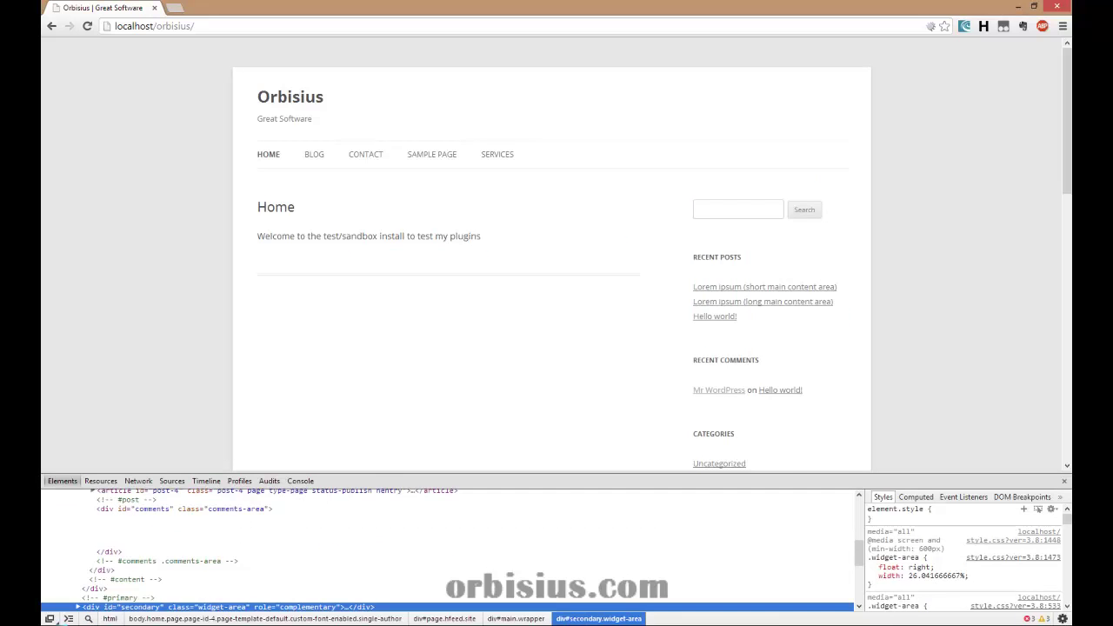
{"action": "scroll", "coordinate": [146, 609], "scroll_direction": "down", "scroll_amount": 2}
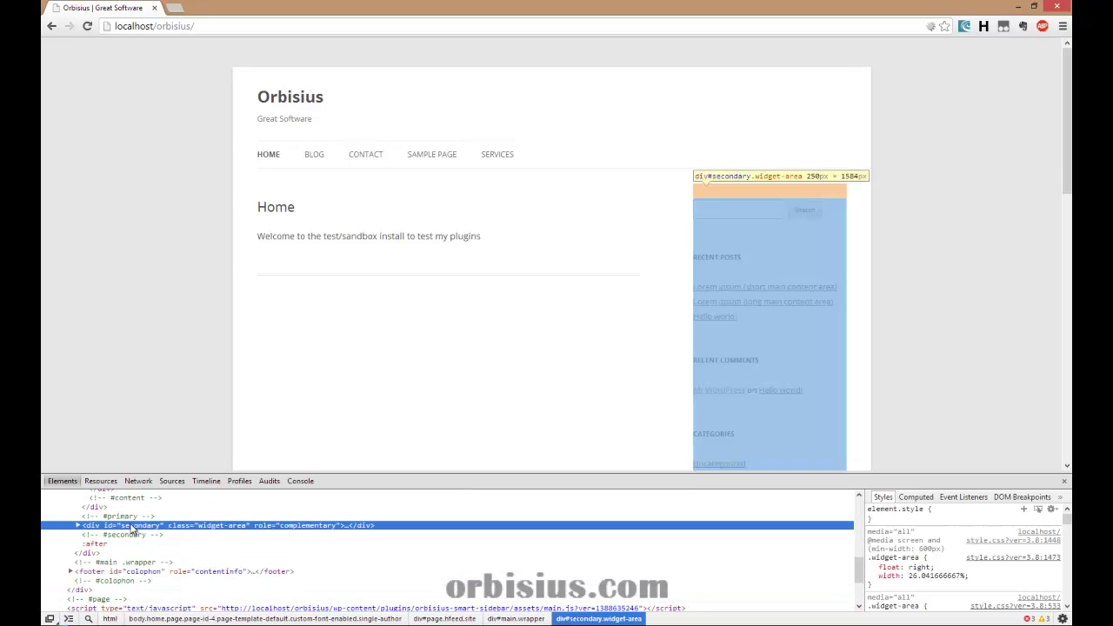